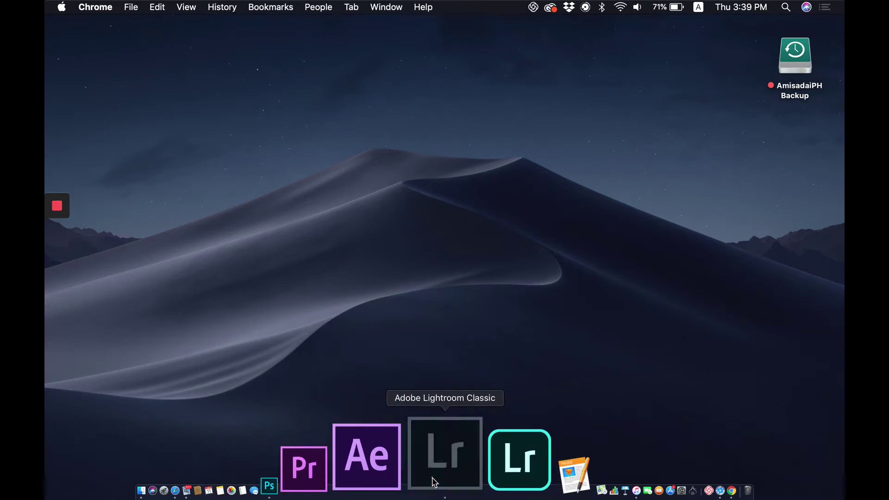
# Bring up Lightroom Classic on the street portrait and show a side-by-side before/after view.
pyautogui.click(434, 483)
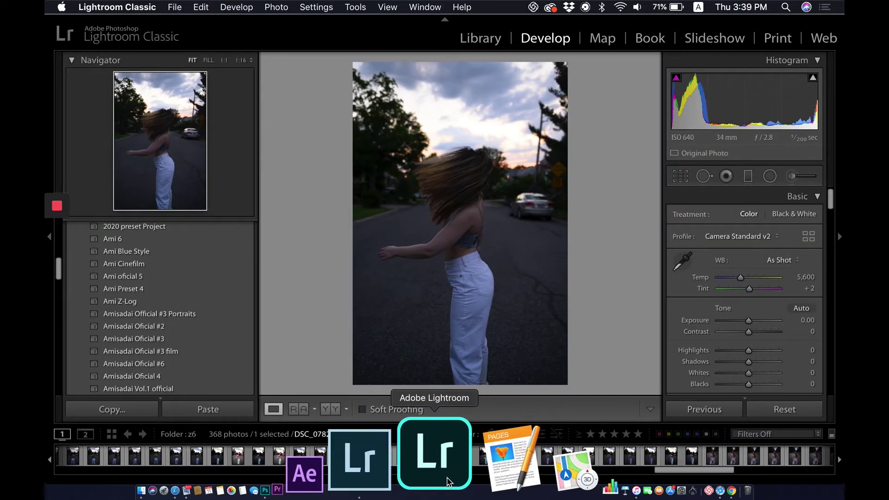
pyautogui.click(333, 410)
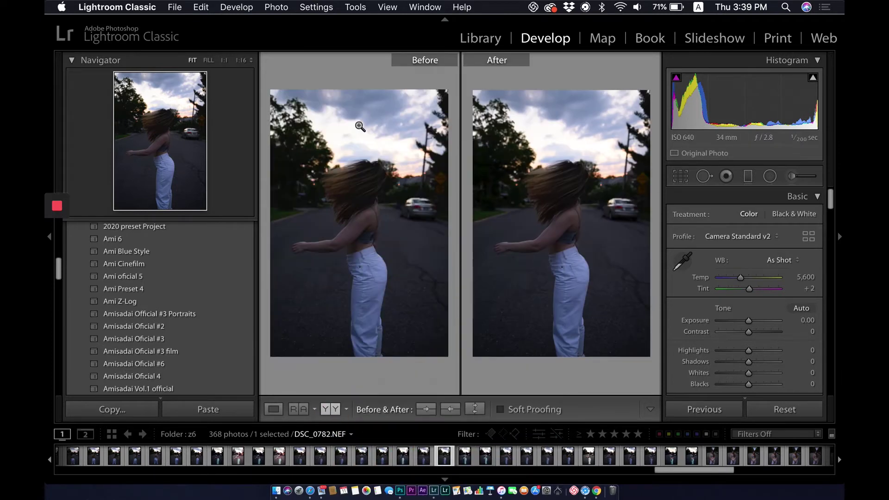
# Apply the Amisadai Oficial #3 preset and warm Temp to about 7,464.
pyautogui.click(126, 339)
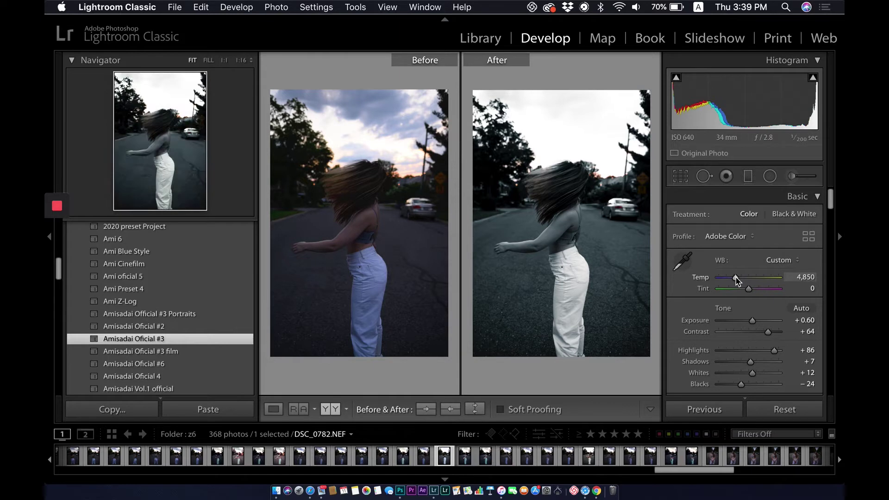
pyautogui.moveTo(736, 278); pyautogui.dragTo(750, 278)
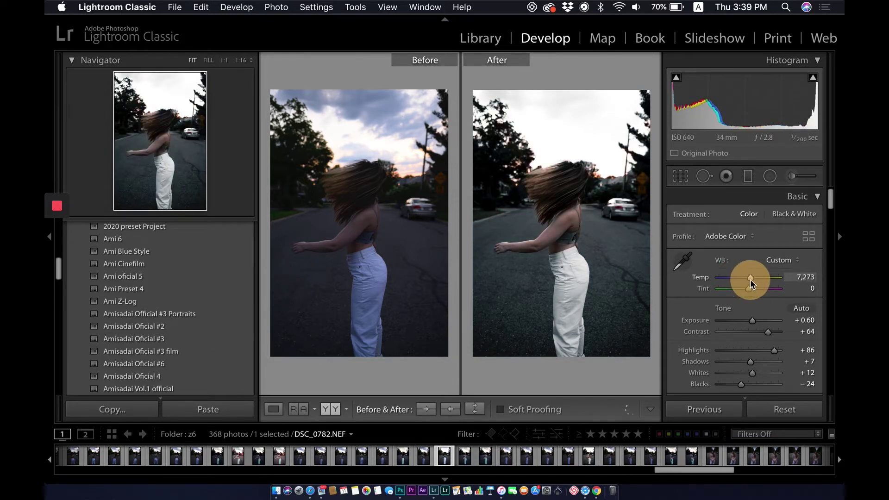
pyautogui.moveTo(750, 279); pyautogui.dragTo(752, 279)
pyautogui.scroll(-3, 745, 297)
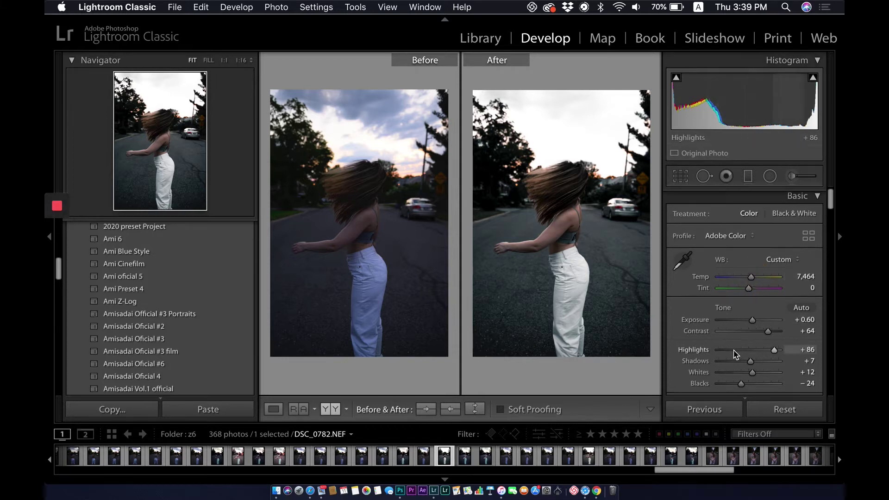
pyautogui.scroll(-5, 748, 287)
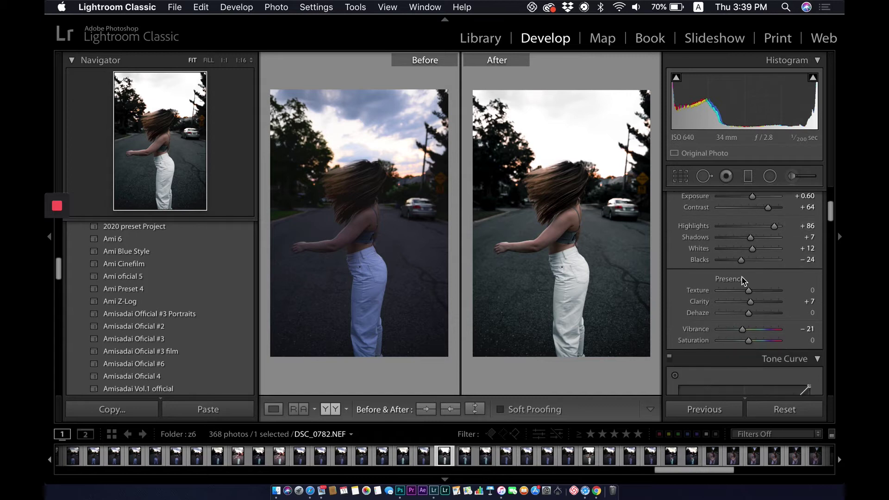
pyautogui.scroll(-4, 743, 286)
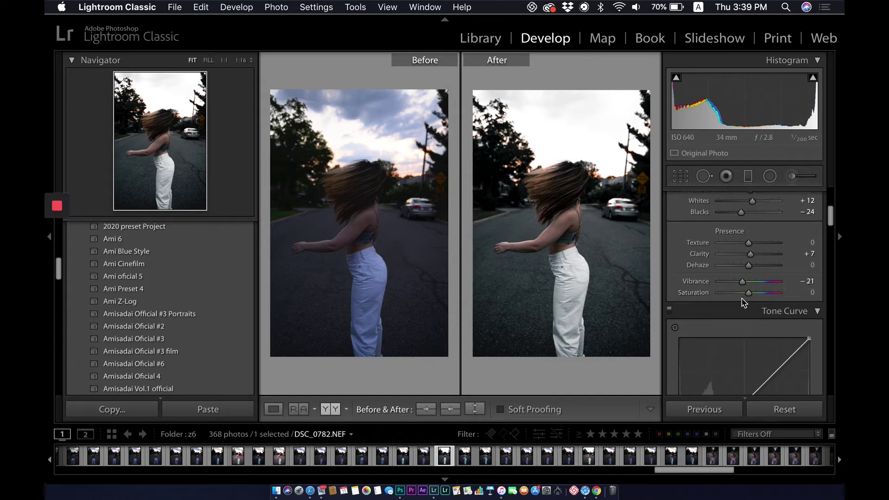
pyautogui.scroll(-3, 741, 298)
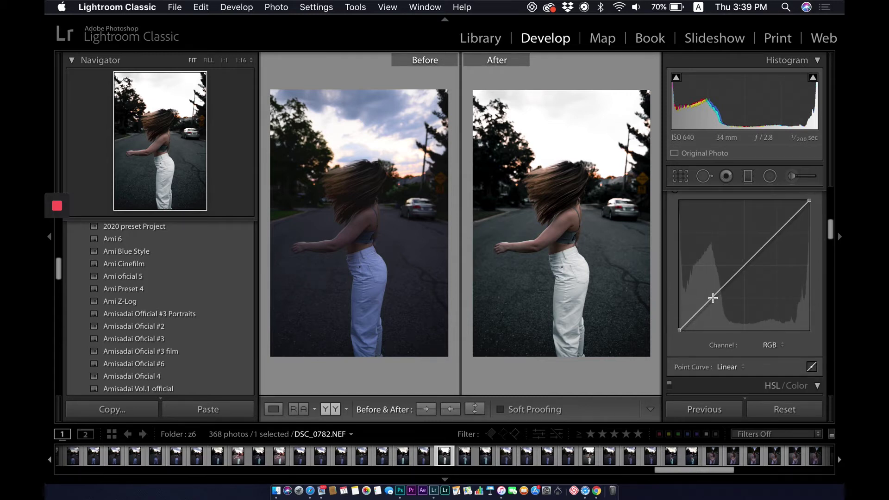
# Place a tone curve point in the shadows and raise the black endpoint slightly.
pyautogui.click(713, 298)
pyautogui.click(678, 330)
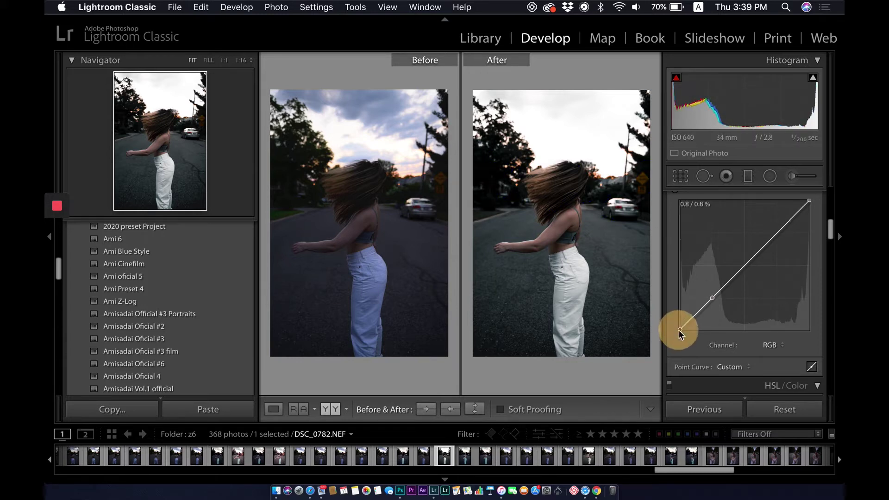
pyautogui.moveTo(679, 330); pyautogui.dragTo(678, 328)
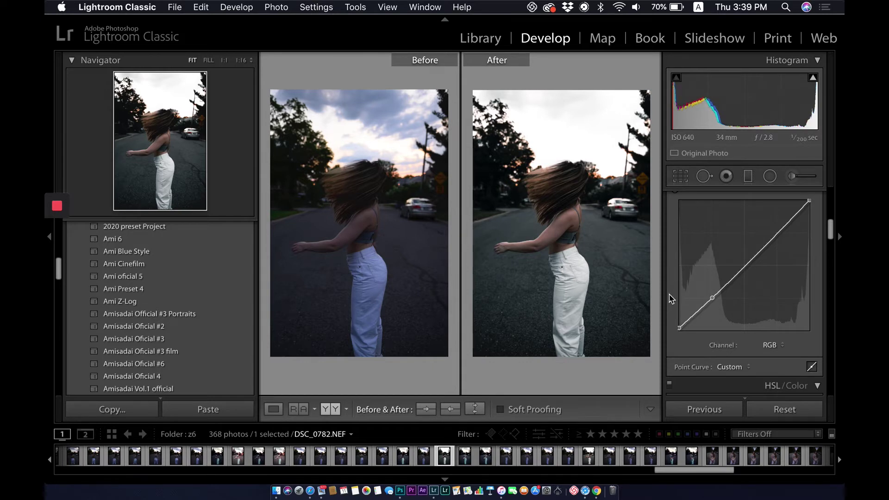
# Set HSL saturation to Aqua −67 and Blue −49.
pyautogui.scroll(-5, 670, 299)
pyautogui.scroll(-3, 671, 298)
pyautogui.scroll(-3, 671, 299)
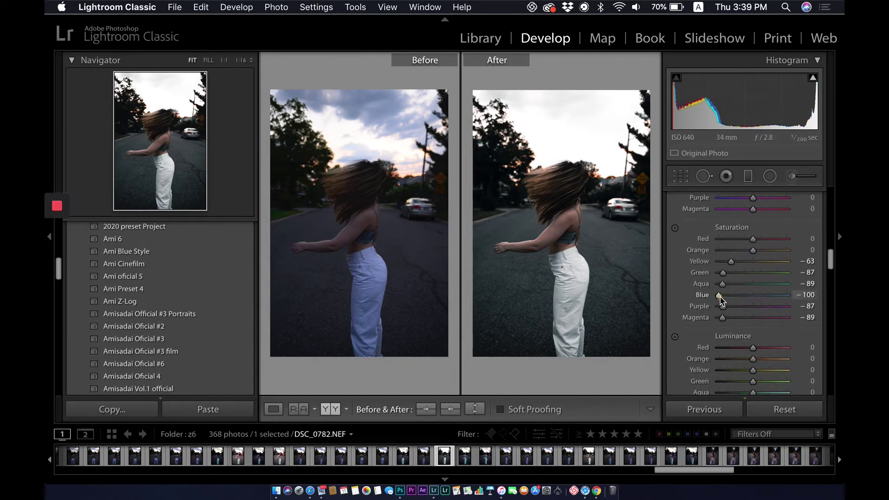
pyautogui.moveTo(723, 295)
pyautogui.mouseDown()
pyautogui.moveTo(740, 301)
pyautogui.moveTo(732, 282)
pyautogui.mouseUp()
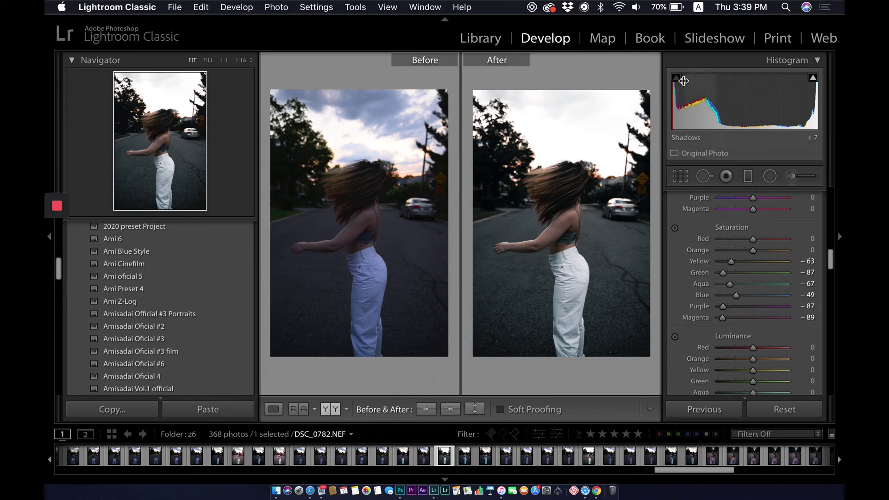
pyautogui.moveTo(832, 260); pyautogui.dragTo(833, 192)
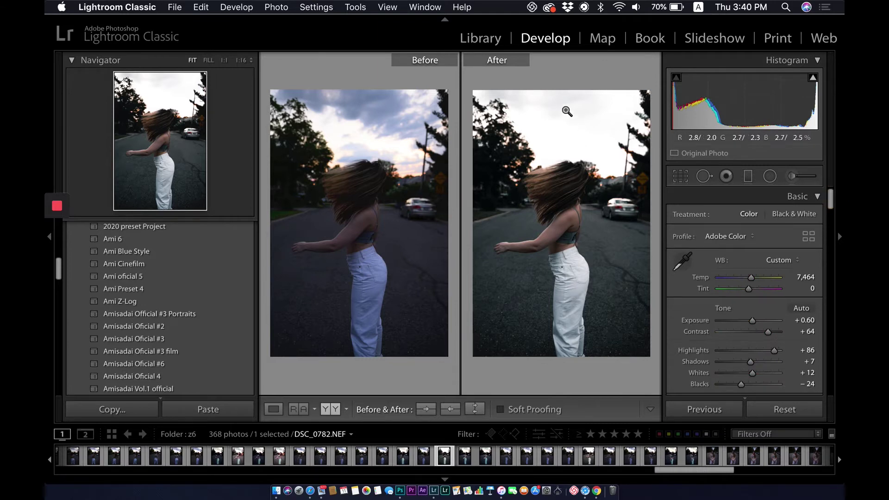
# Show highlight clipping and drop Highlights from +86 to +50.
pyautogui.click(813, 78)
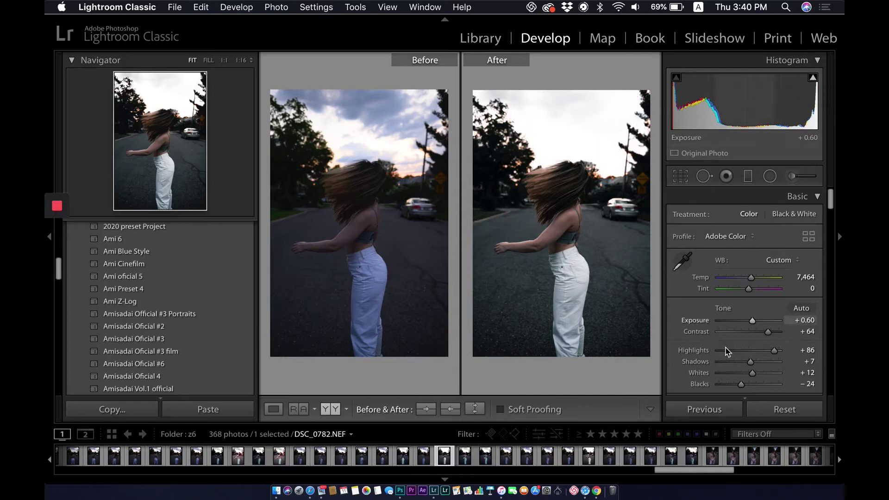
pyautogui.moveTo(771, 351); pyautogui.dragTo(761, 351)
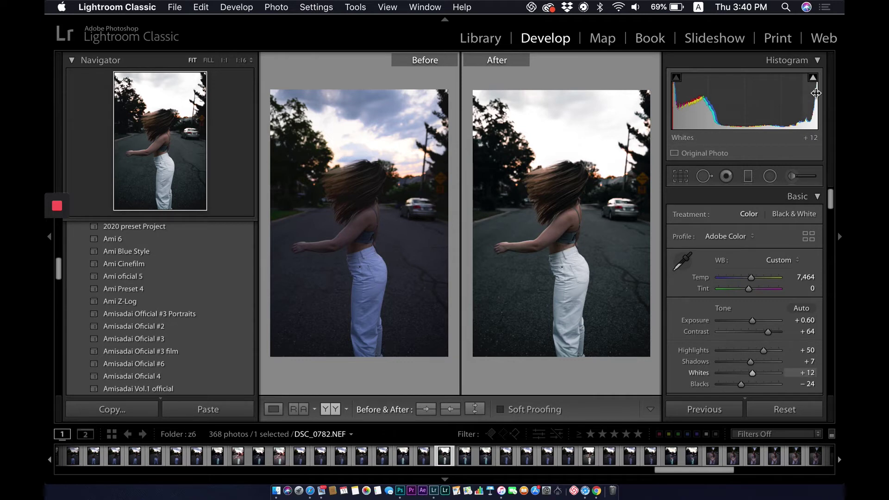
# Start a new Develop preset from the current settings via Develop > New Preset.
pyautogui.click(246, 8)
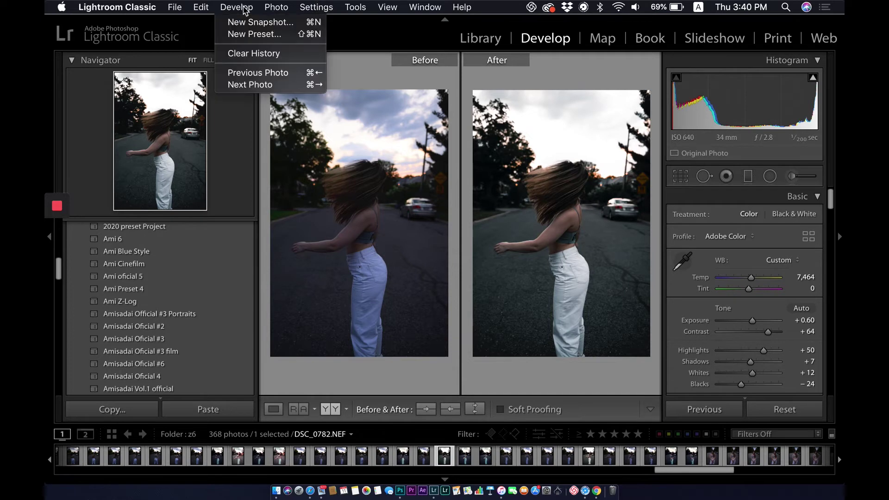
pyautogui.click(254, 35)
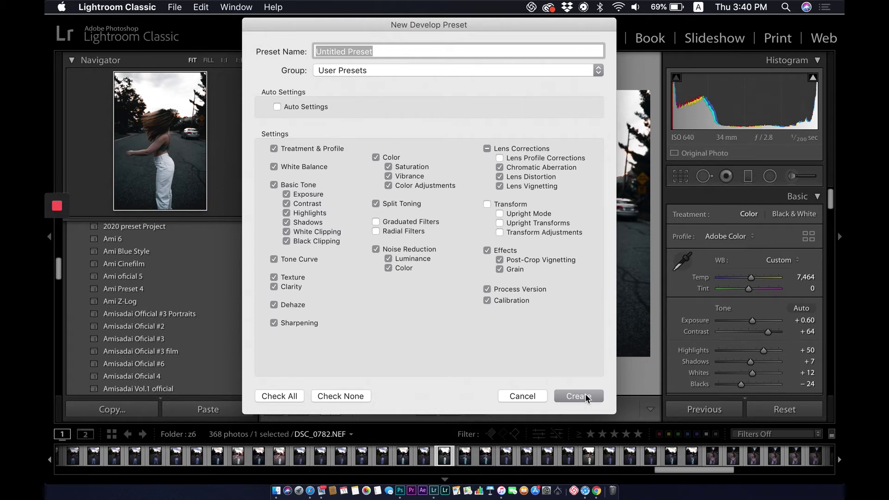
pyautogui.click(512, 397)
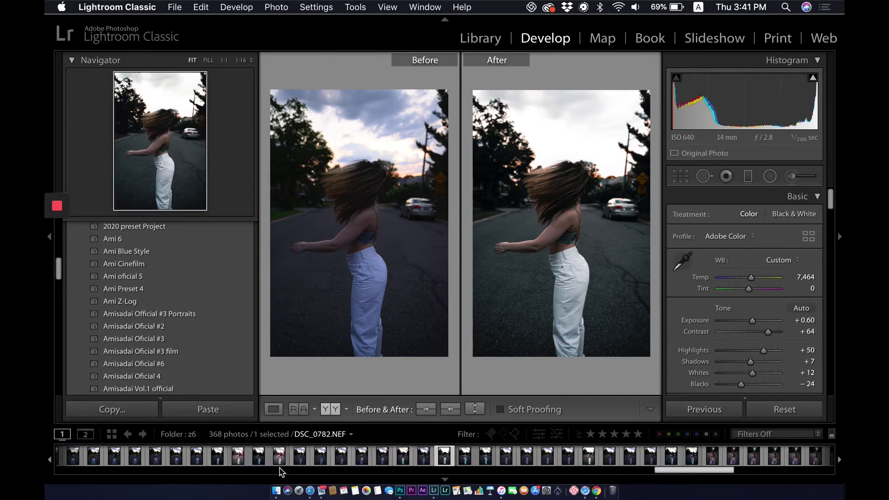
# Switch to DSC_0765.NEF, apply Amisadai Oficial #3, and set its white balance to about 7,770.
pyautogui.click(280, 458)
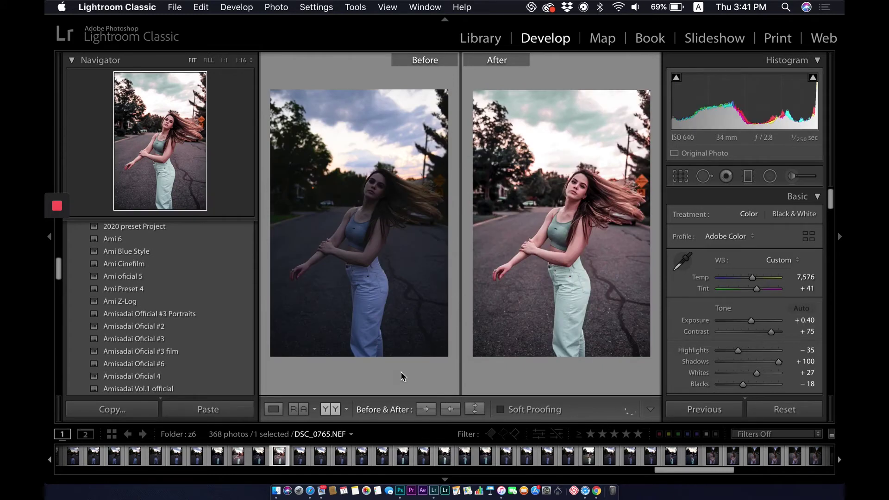
pyautogui.click(132, 340)
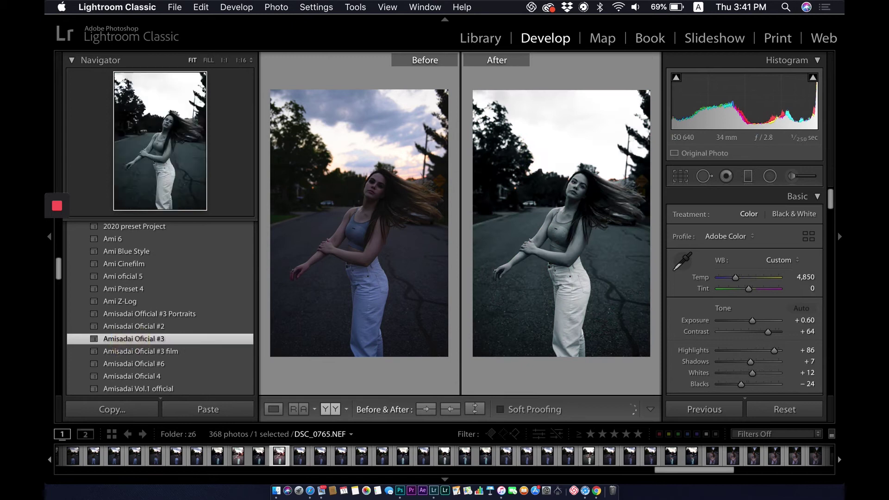
pyautogui.moveTo(741, 280); pyautogui.dragTo(752, 279)
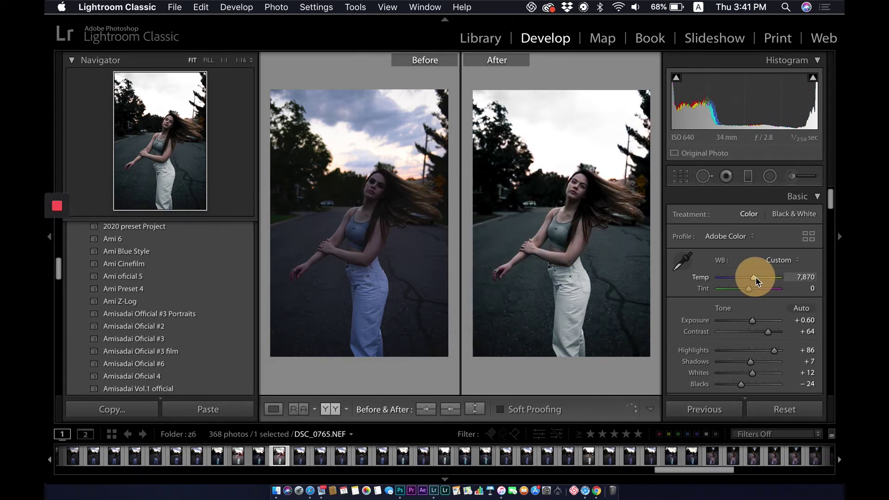
pyautogui.moveTo(756, 280); pyautogui.dragTo(753, 280)
# Select the face radial adjustment in masking, then close the masking tool.
pyautogui.click(775, 178)
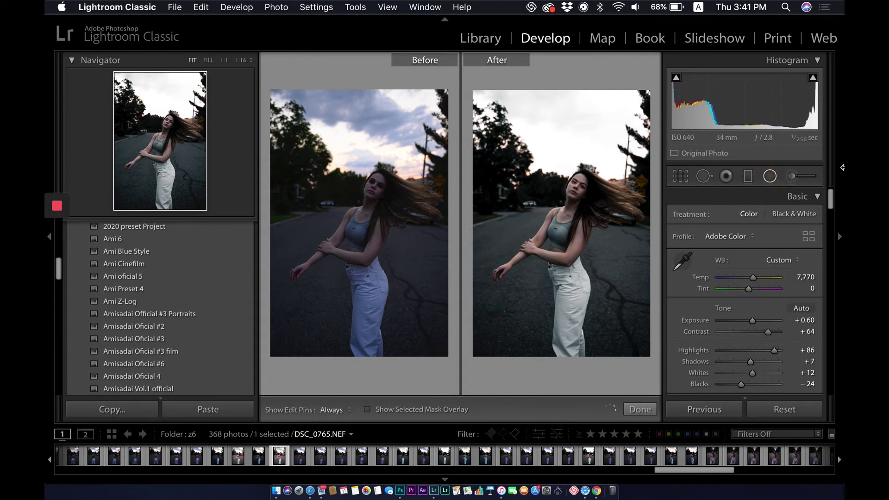
pyautogui.click(579, 188)
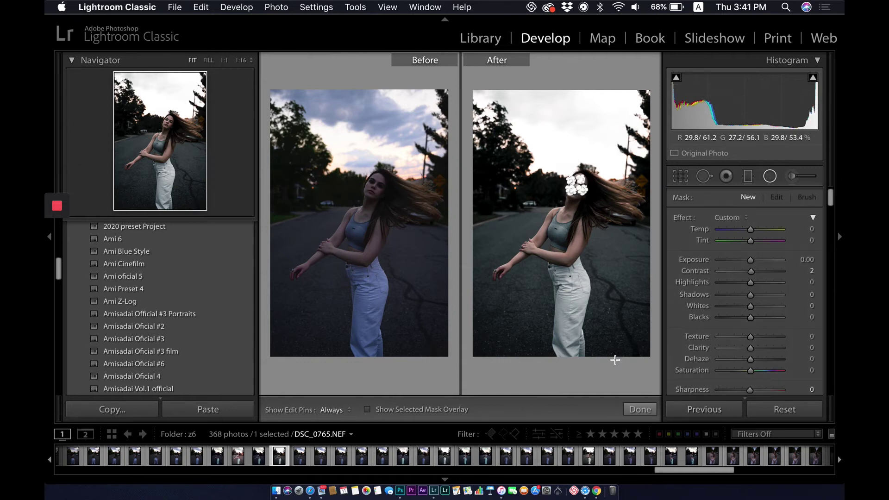
pyautogui.click(641, 410)
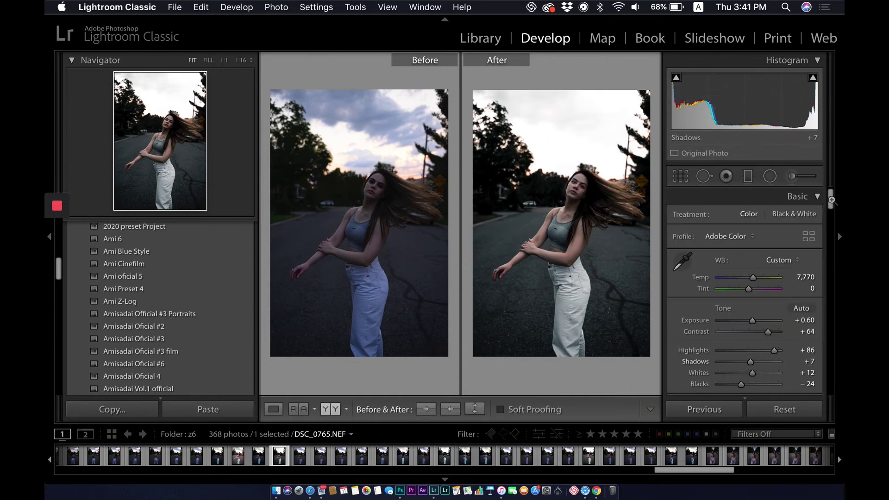
# Warm the second portrait's white balance to Temp 8,062.
pyautogui.moveTo(832, 200); pyautogui.dragTo(833, 216)
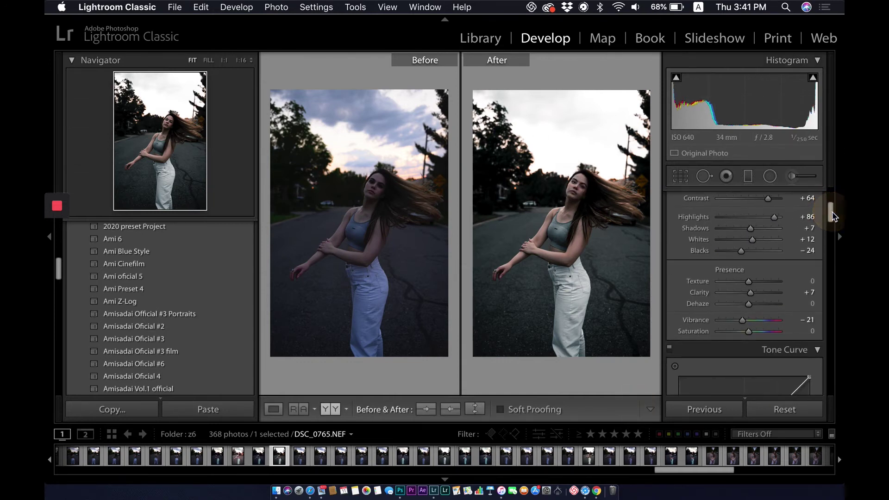
pyautogui.scroll(3, 776, 290)
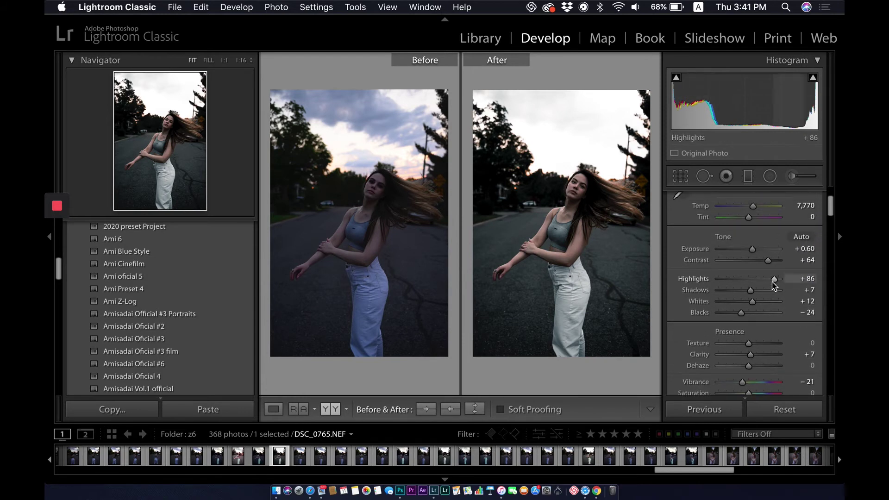
pyautogui.scroll(3, 775, 284)
pyautogui.moveTo(753, 278); pyautogui.dragTo(756, 278)
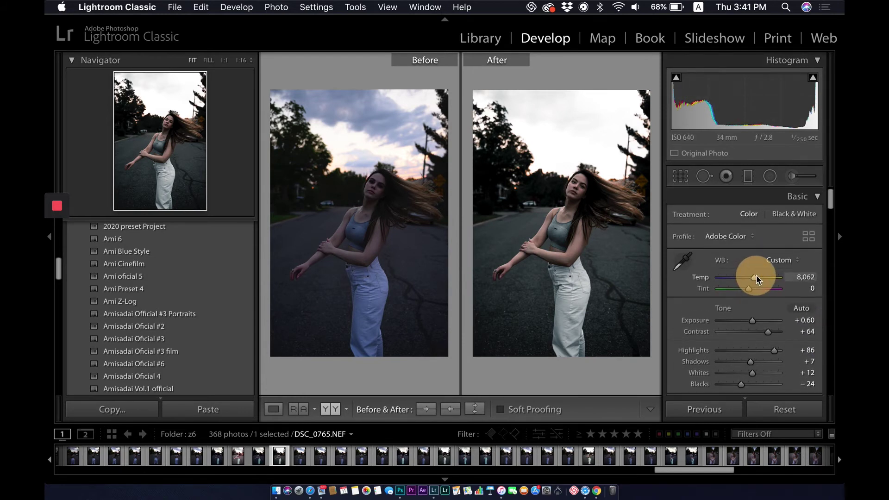
pyautogui.scroll(-4, 754, 324)
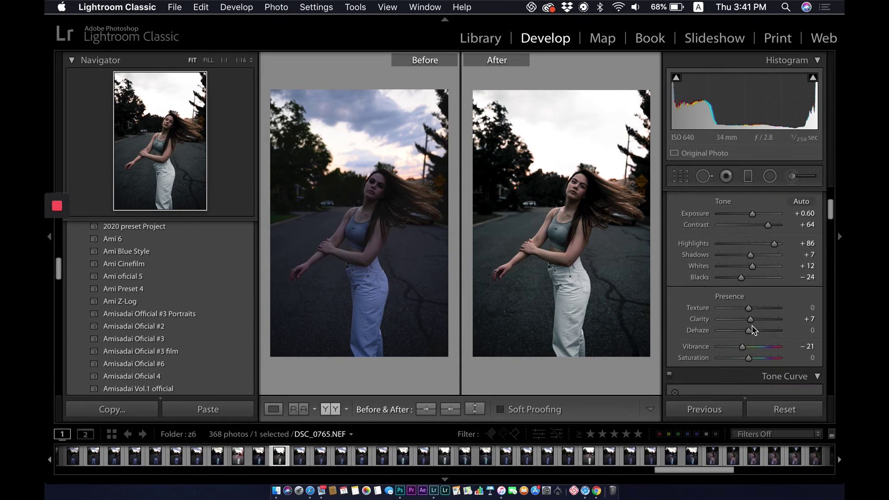
pyautogui.scroll(-4, 752, 330)
pyautogui.scroll(-1, 751, 327)
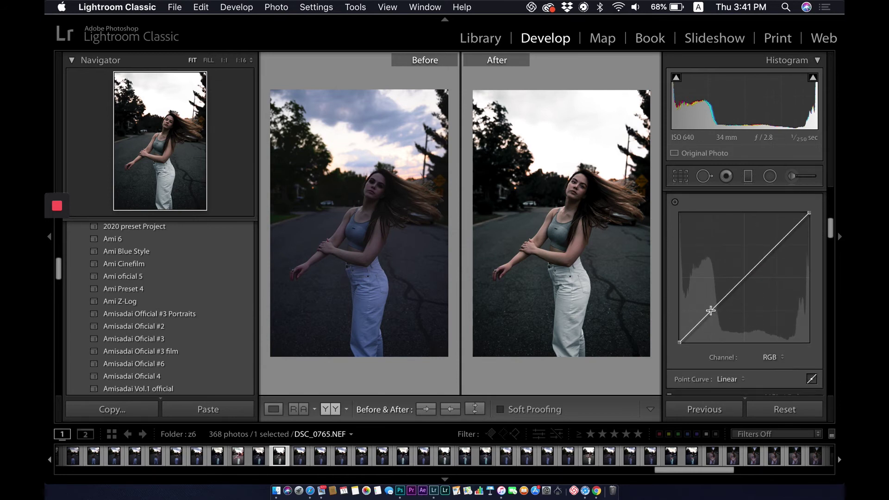
# Add a mid tone curve point, lift the black endpoint, and lower Highlights to +50.
pyautogui.click(711, 311)
pyautogui.moveTo(680, 343); pyautogui.dragTo(677, 341)
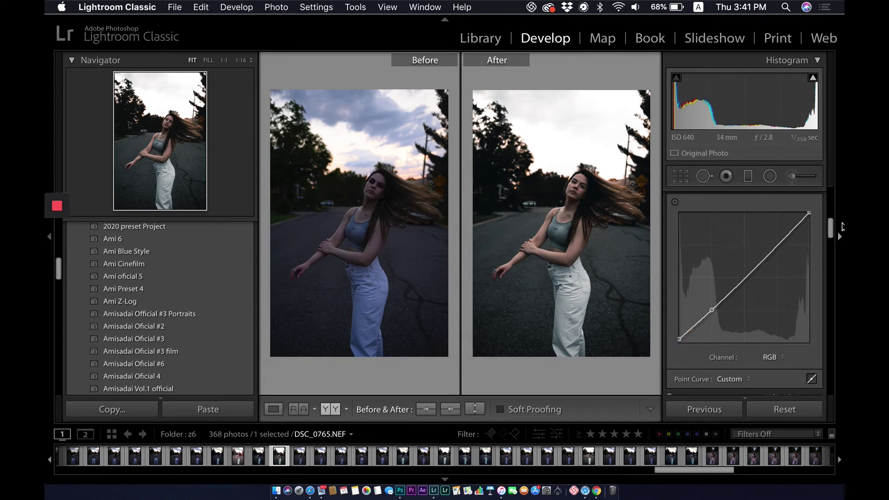
pyautogui.moveTo(833, 227); pyautogui.dragTo(832, 141)
pyautogui.moveTo(774, 351); pyautogui.dragTo(765, 355)
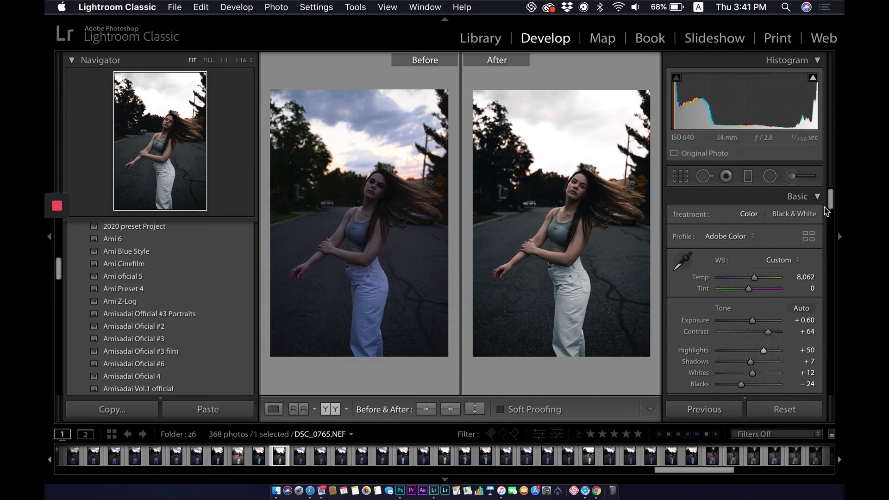
pyautogui.moveTo(832, 209)
pyautogui.mouseDown()
pyautogui.moveTo(831, 200)
pyautogui.moveTo(833, 248)
pyautogui.moveTo(833, 195)
pyautogui.moveTo(833, 261)
pyautogui.moveTo(831, 251)
pyautogui.mouseUp()
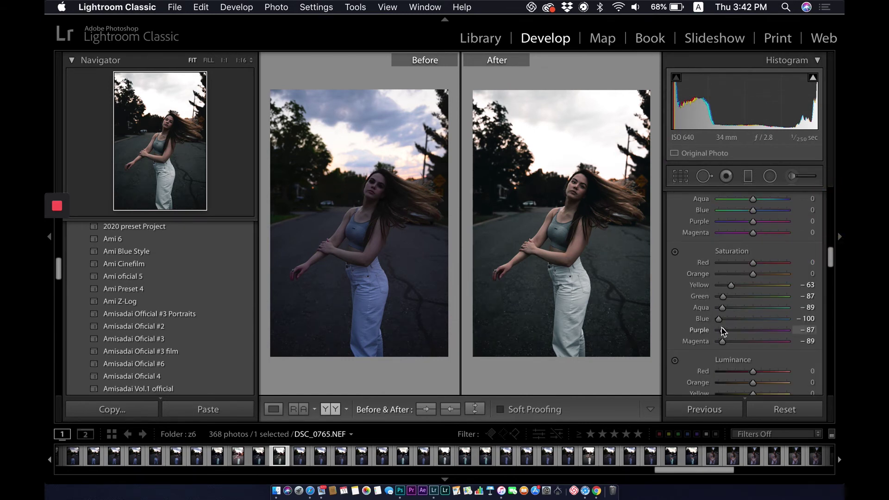
# Ease Aqua saturation back to −70, then open a third portrait from the filmstrip.
pyautogui.moveTo(720, 318)
pyautogui.mouseDown()
pyautogui.moveTo(736, 319)
pyautogui.moveTo(729, 308)
pyautogui.mouseUp()
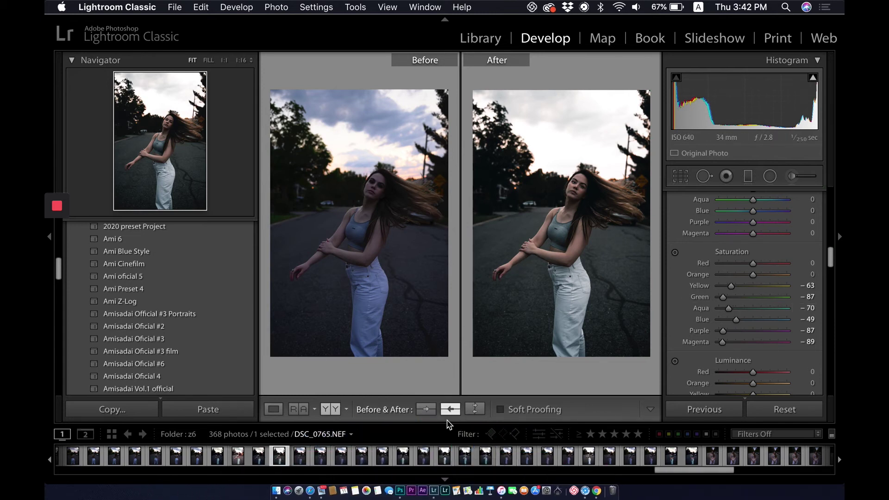
pyautogui.click(446, 458)
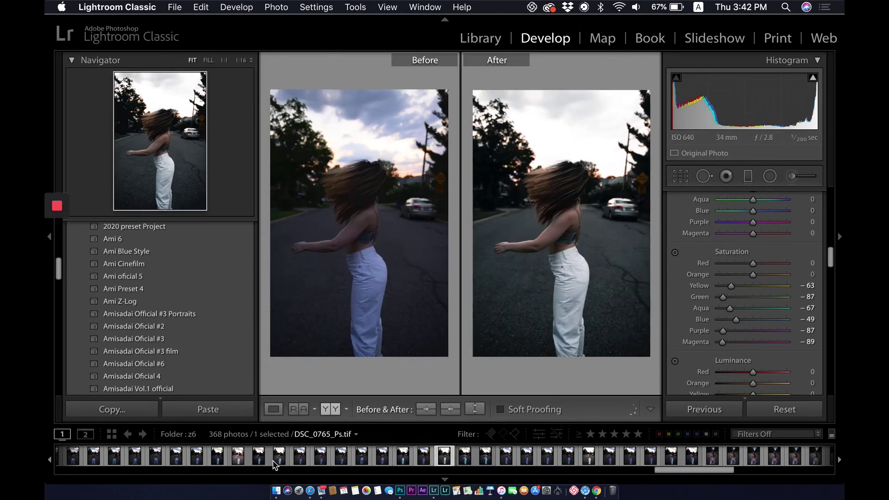
# Back on DSC_0765.NEF, set Exposure to +0.70 and Highlights to +43.
pyautogui.click(279, 459)
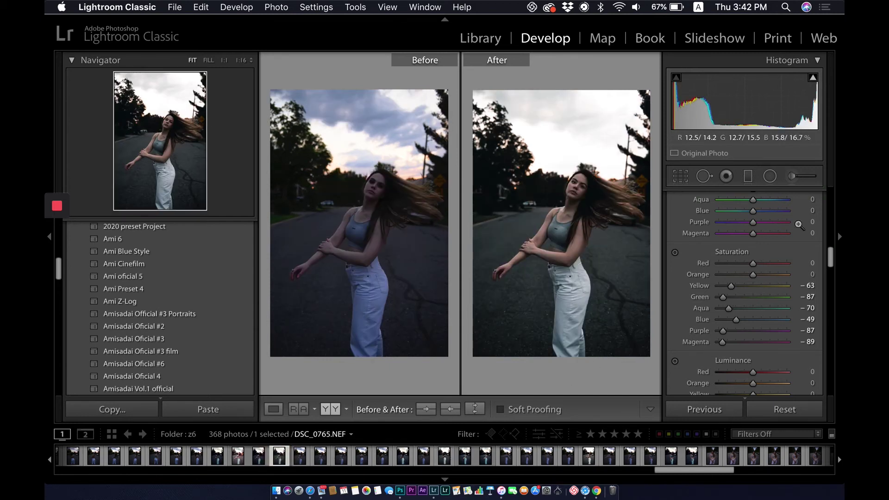
pyautogui.moveTo(831, 257); pyautogui.dragTo(830, 162)
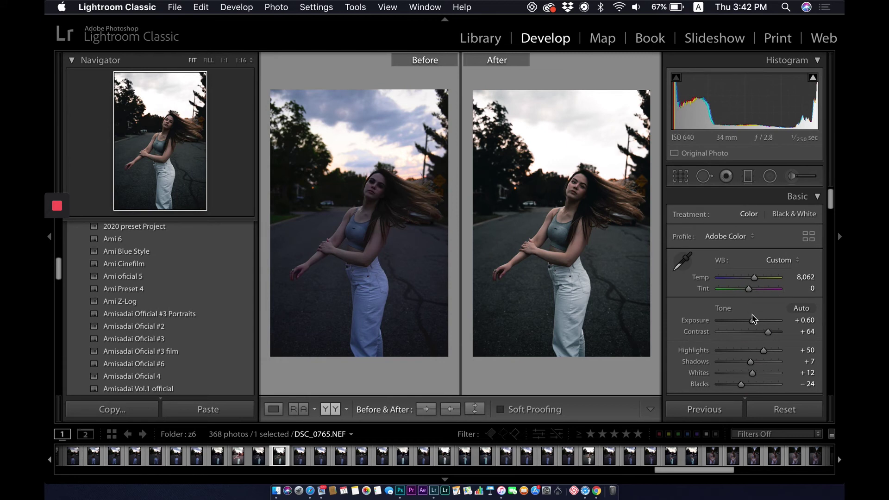
pyautogui.moveTo(764, 350); pyautogui.dragTo(761, 351)
pyautogui.moveTo(752, 320); pyautogui.dragTo(756, 325)
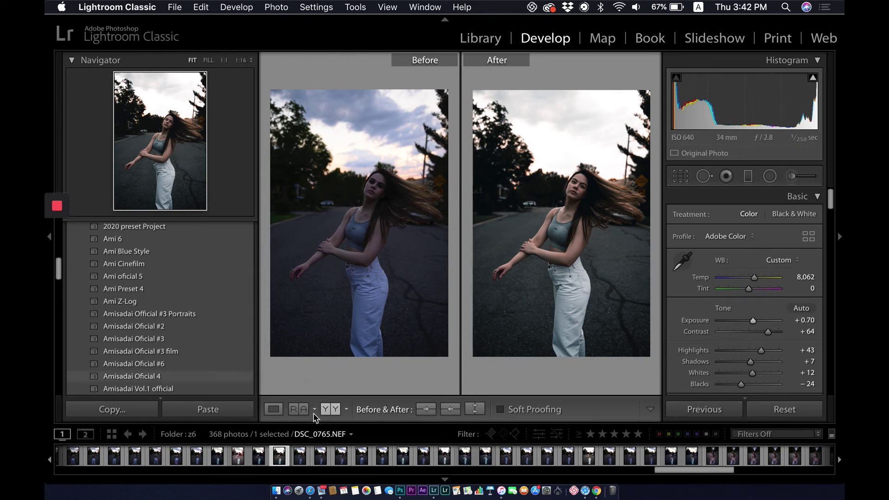
# Show only the edited portrait in Loupe view, then dismiss the New Develop Preset dialog unsaved.
pyautogui.click(273, 410)
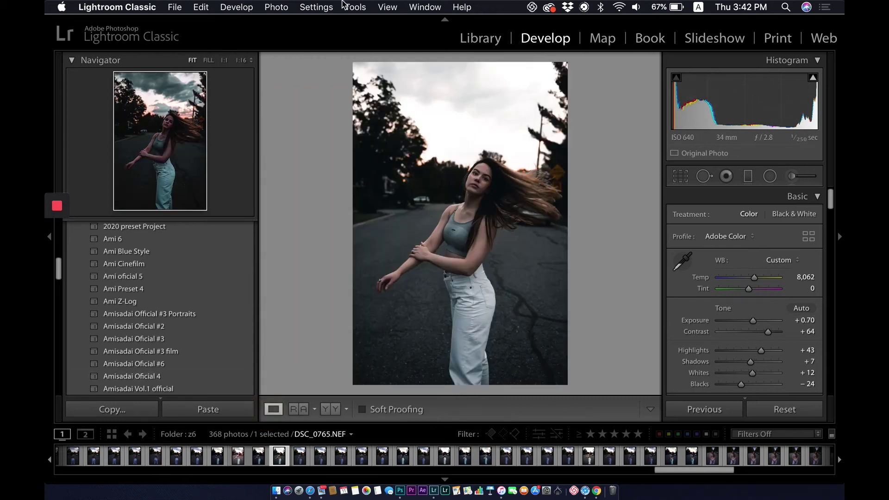
pyautogui.click(249, 8)
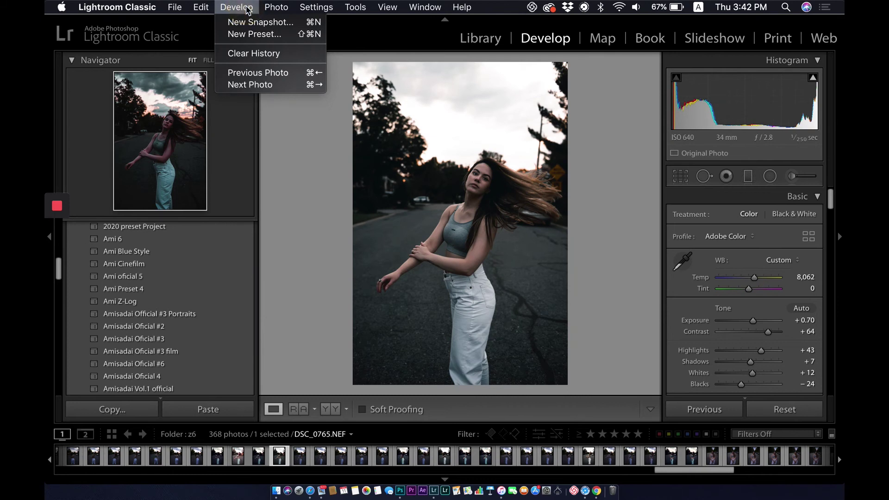
pyautogui.click(254, 35)
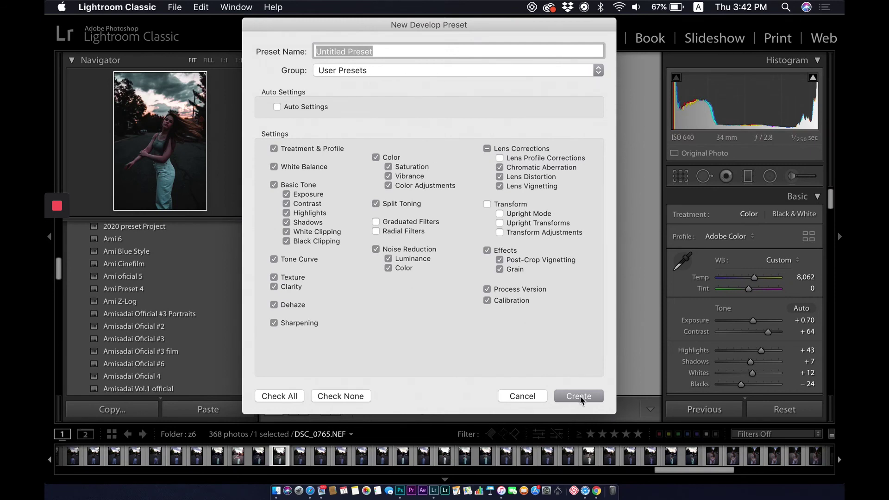
pyautogui.click(519, 396)
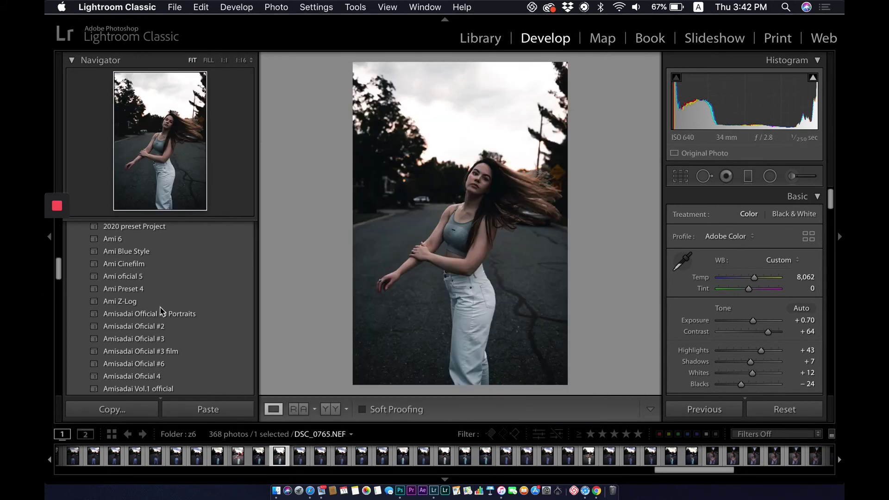
pyautogui.scroll(-10, 160, 311)
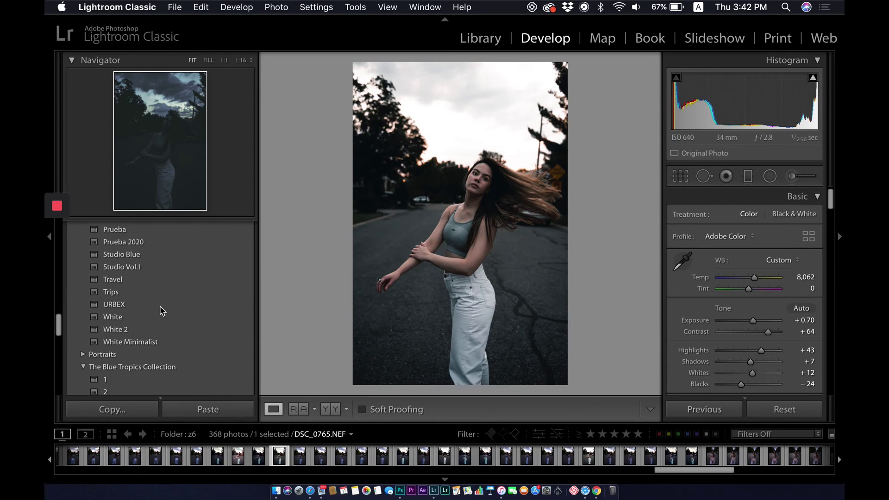
pyautogui.scroll(-3, 160, 310)
pyautogui.scroll(1, 155, 305)
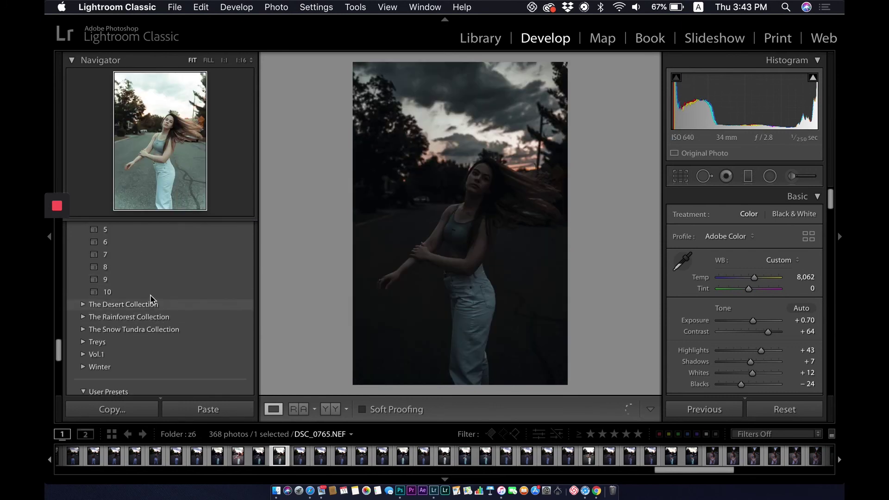